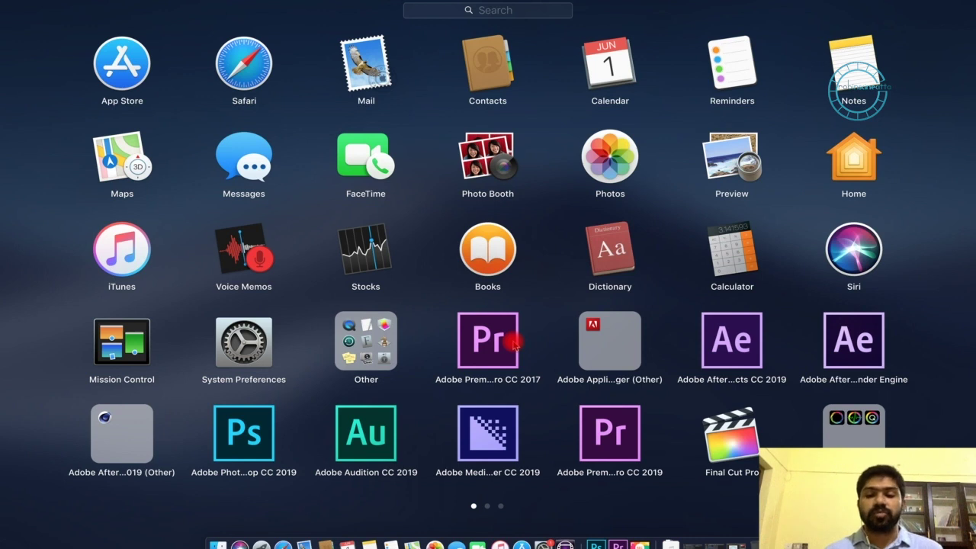
Launch Premiere Pro CC 2019 from Launchpad and wait for its Home screen.
click(614, 450)
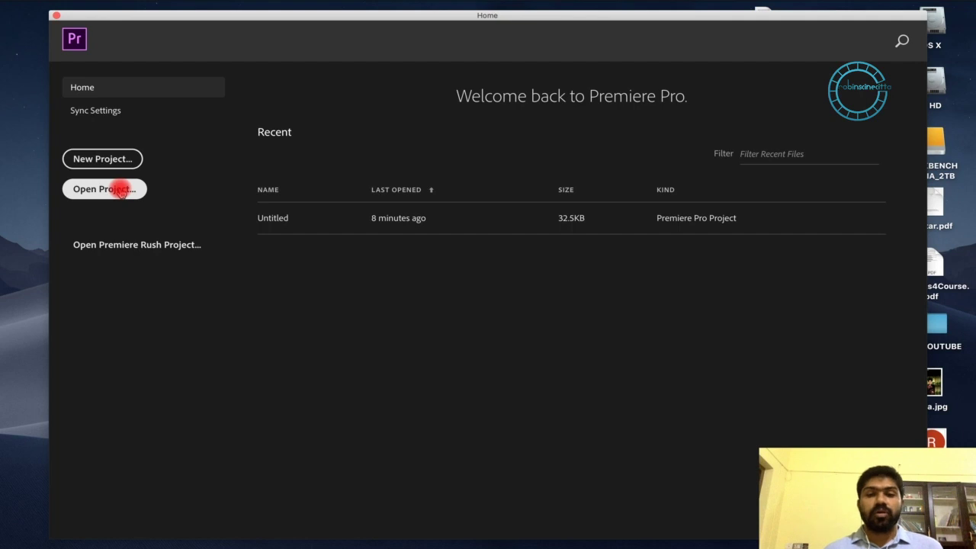
Begin a new project and name it Premiere-Class-01.
click(105, 158)
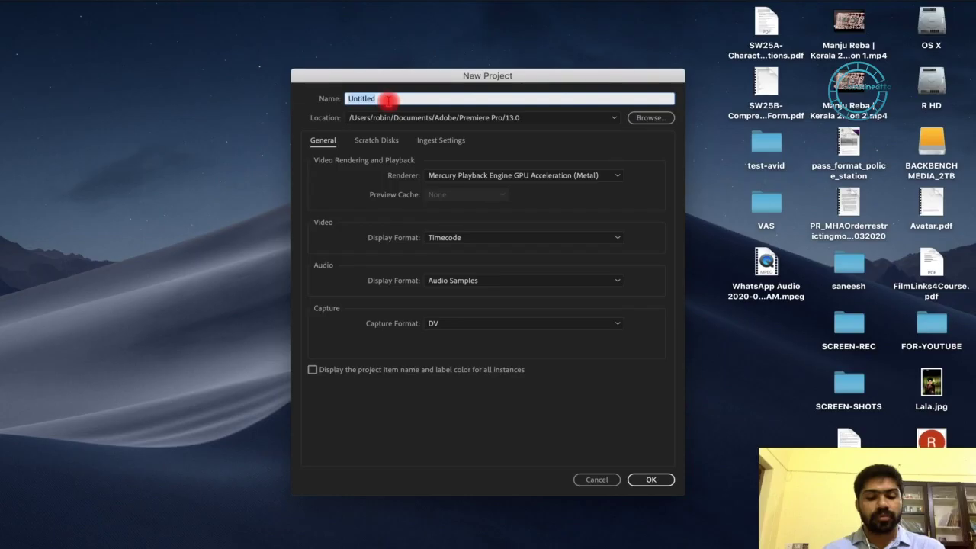
text(Premiere-Class-01)
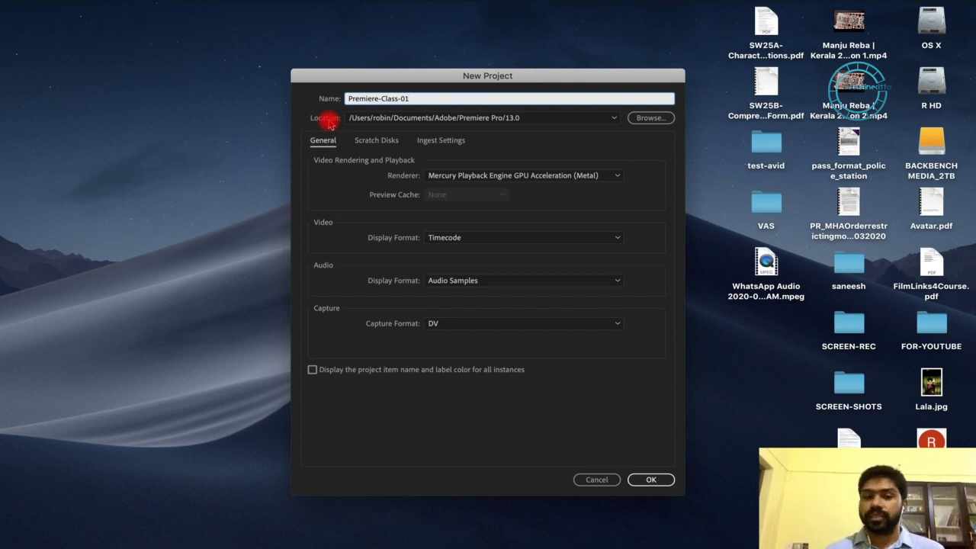
Set the project location to new nested folders Class/Premiere under robinscinecitta on R HD.
click(652, 118)
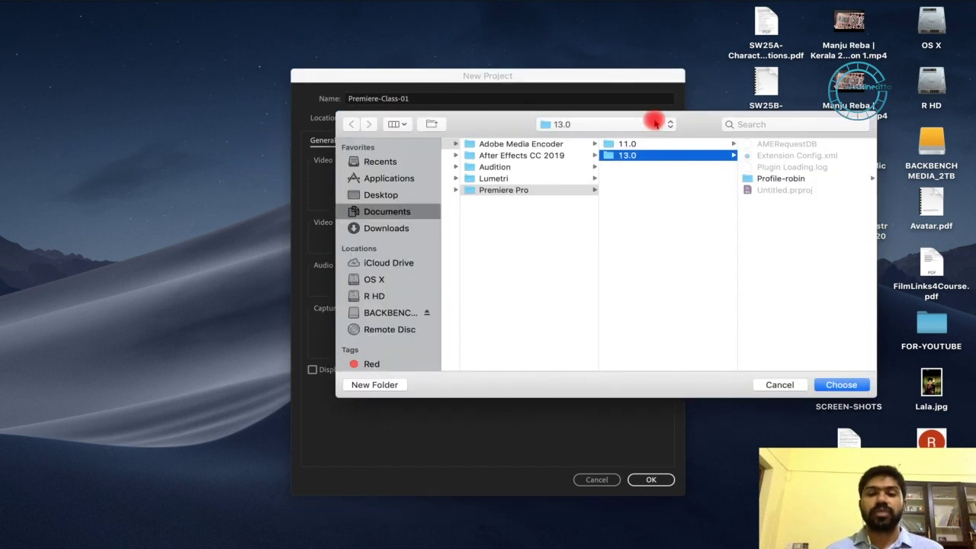
click(397, 300)
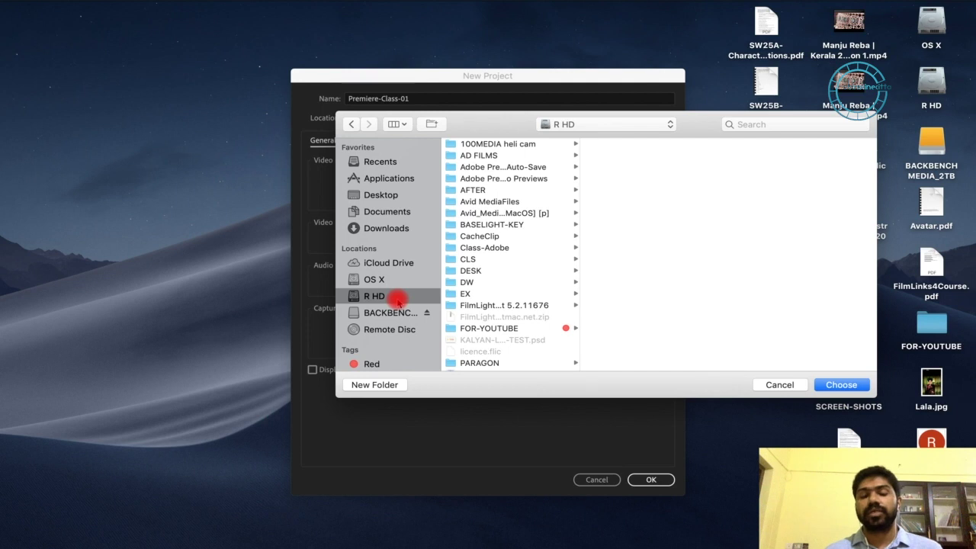
scroll(533, 319, down, 3)
click(517, 309)
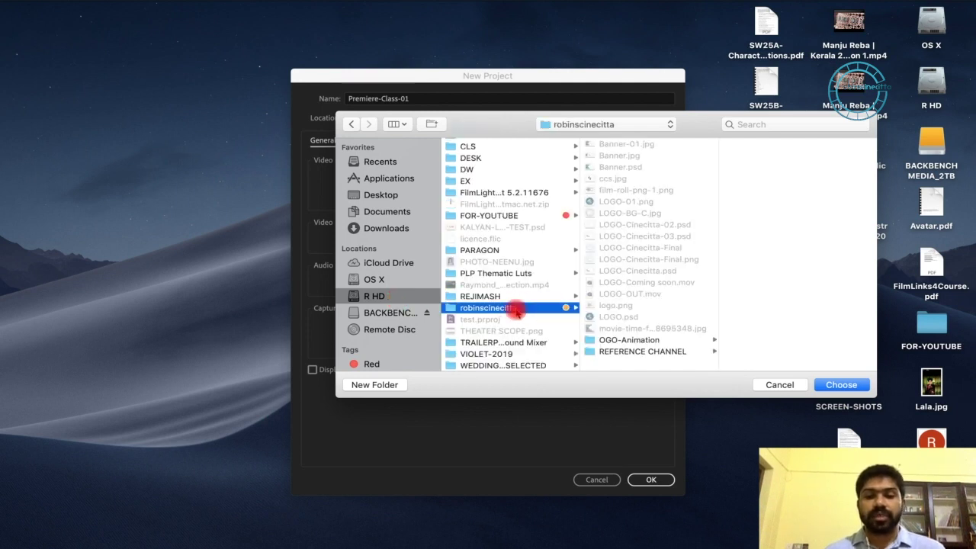
scroll(683, 316, down, 2)
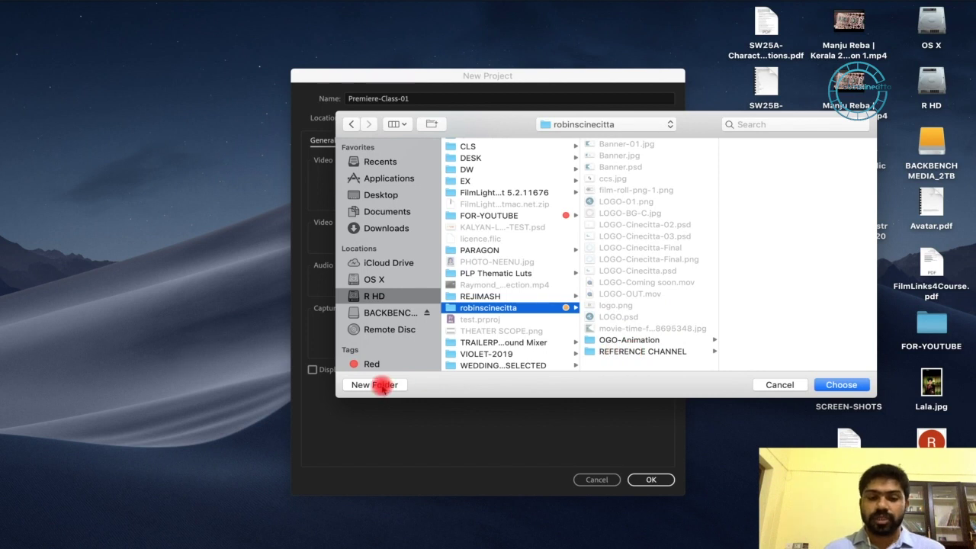
click(379, 385)
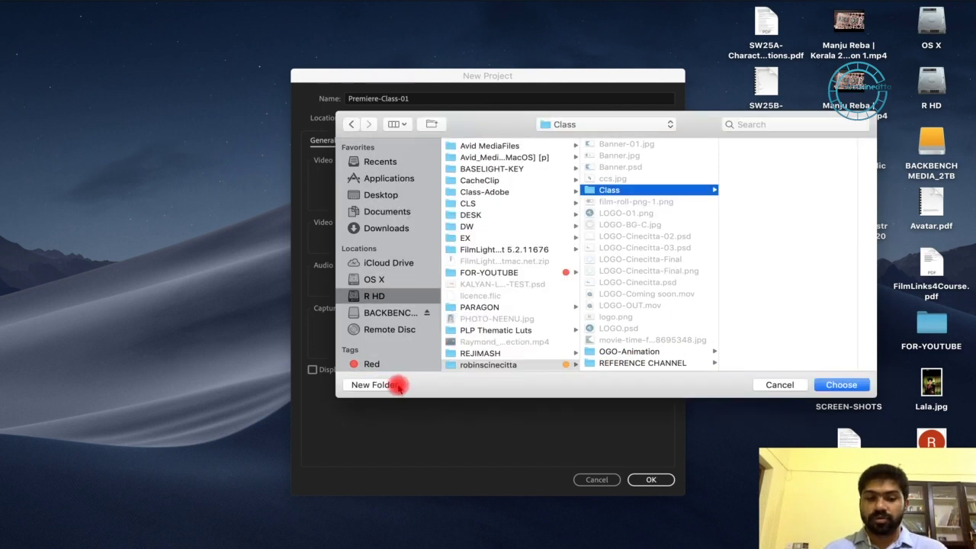
click(393, 386)
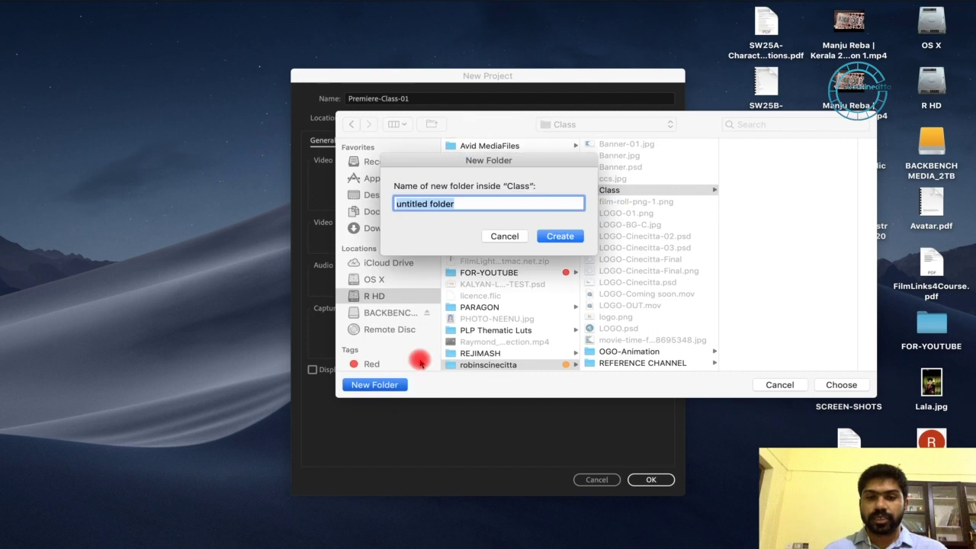
text(Premiere)
key(Return)
click(853, 387)
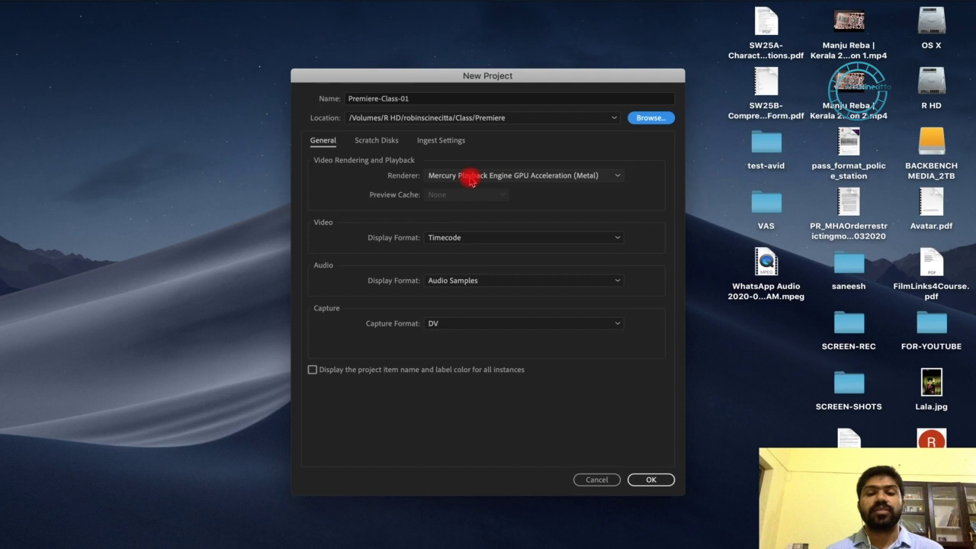
click(471, 180)
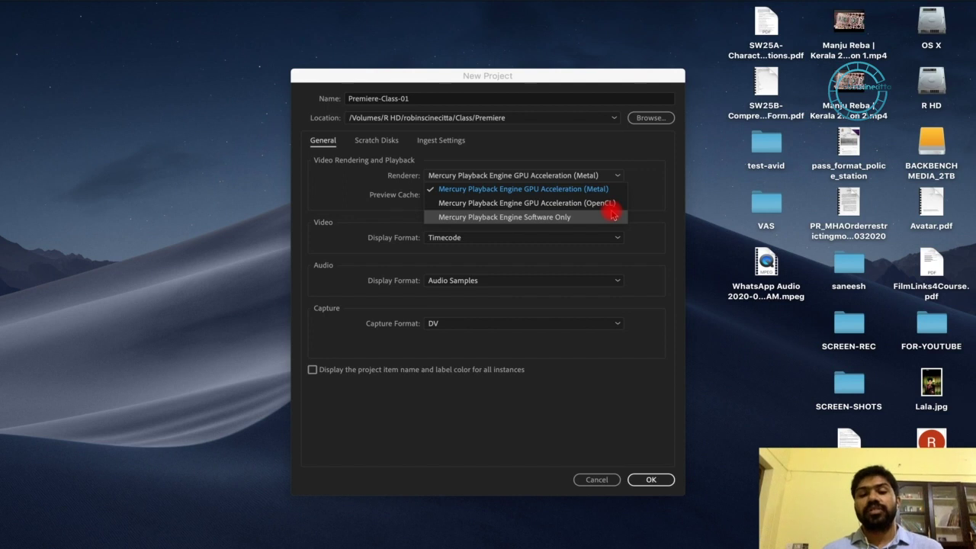
click(438, 249)
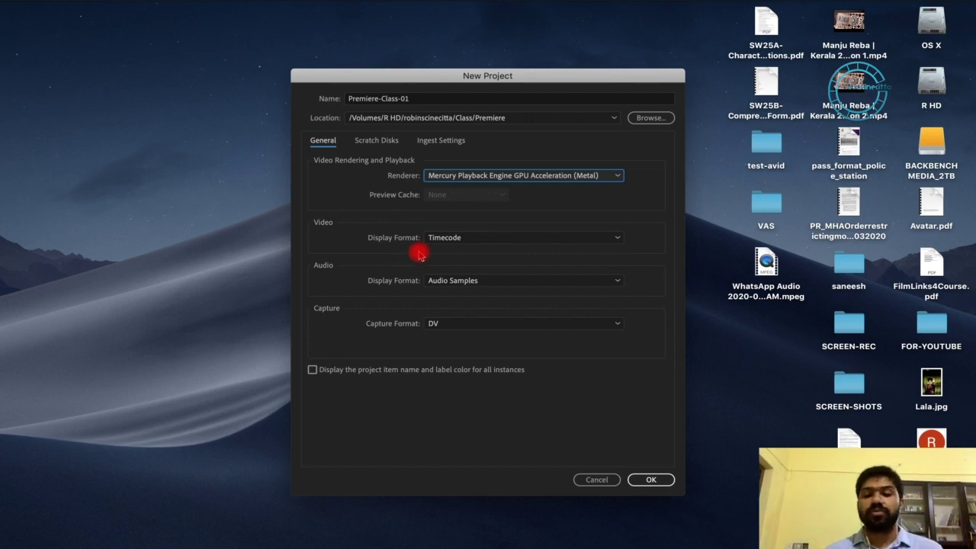
click(465, 240)
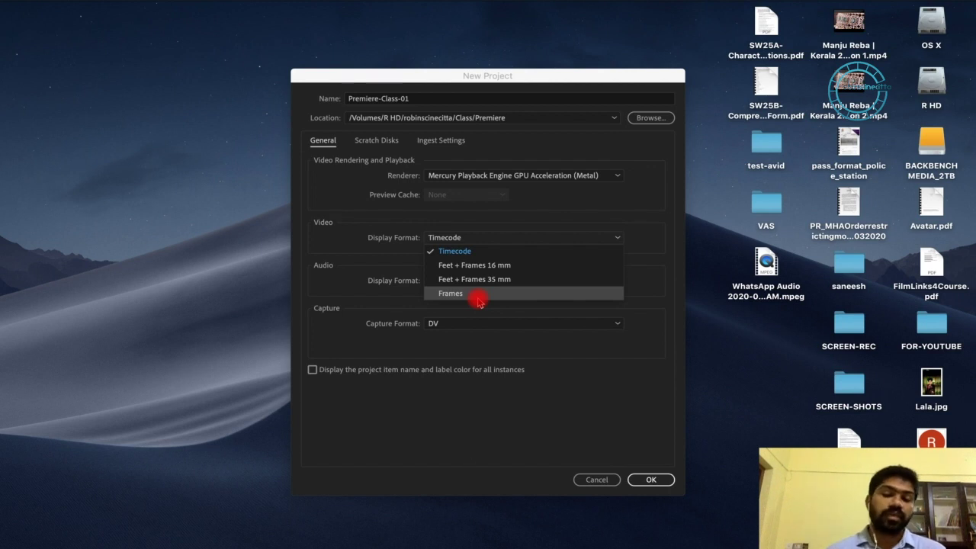
click(407, 299)
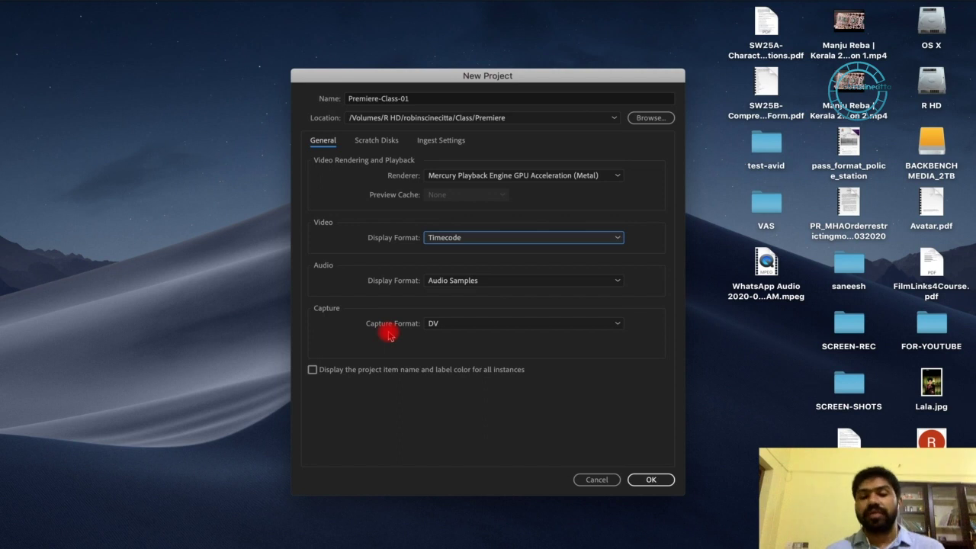
Keep DV as the capture format in the New Project dialog.
click(506, 323)
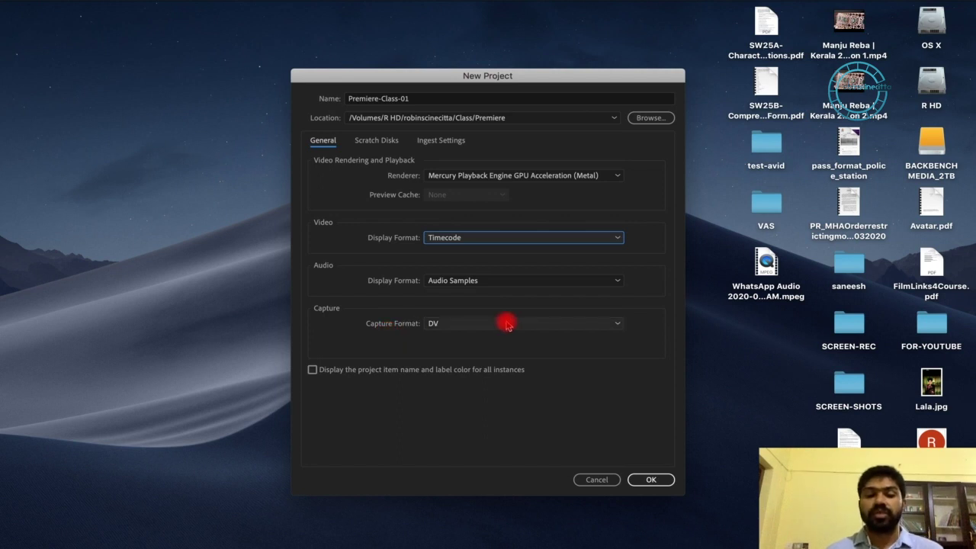
click(387, 342)
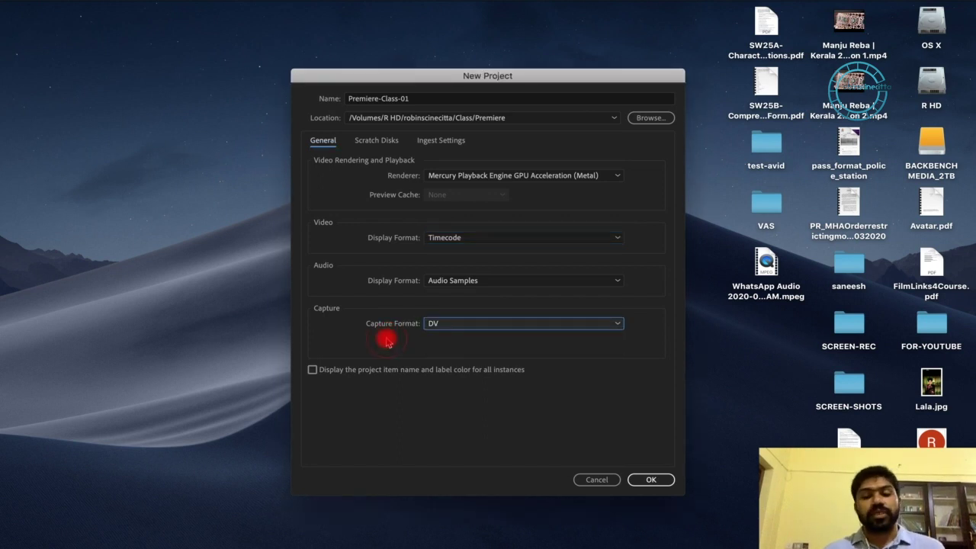
click(384, 143)
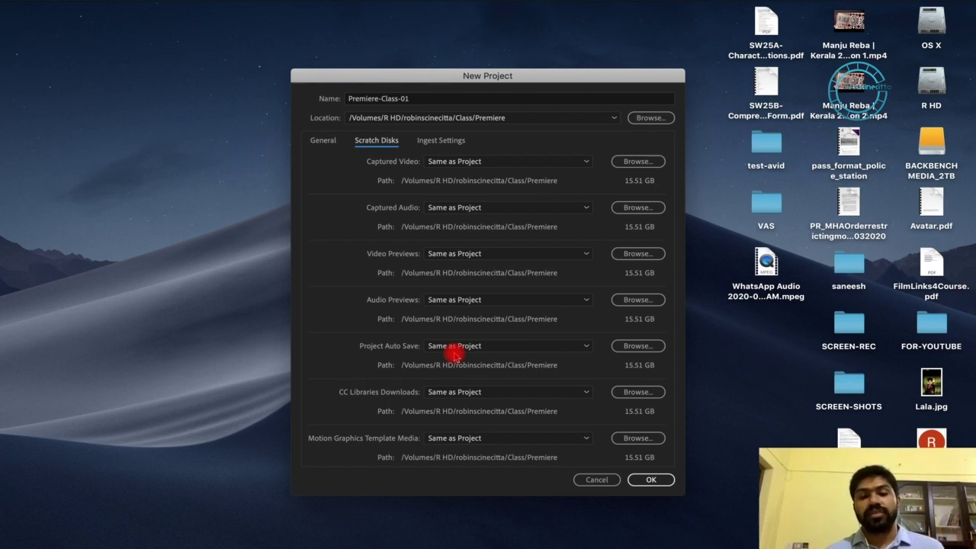
Confirm the Captured Video scratch disk stays Same as Project, then view Ingest Settings.
click(507, 162)
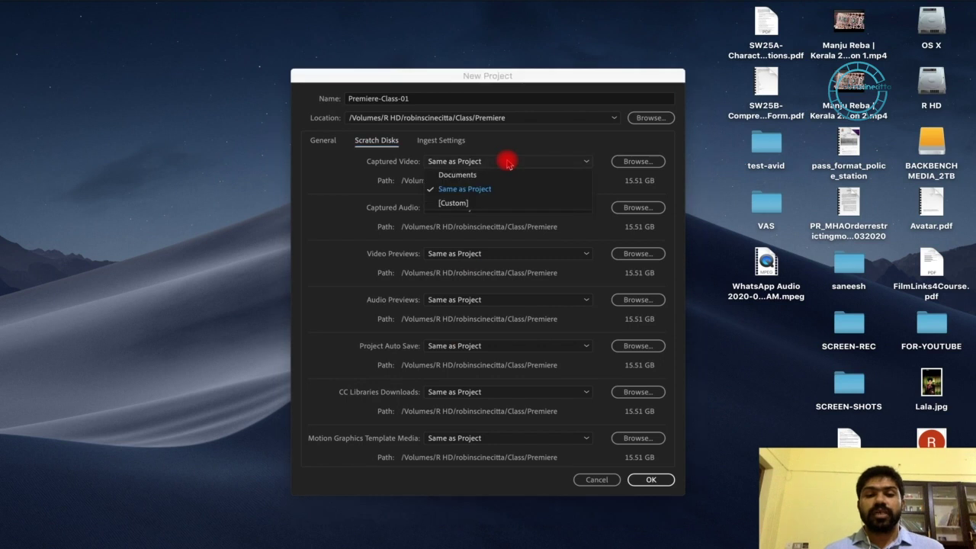
click(336, 188)
click(639, 162)
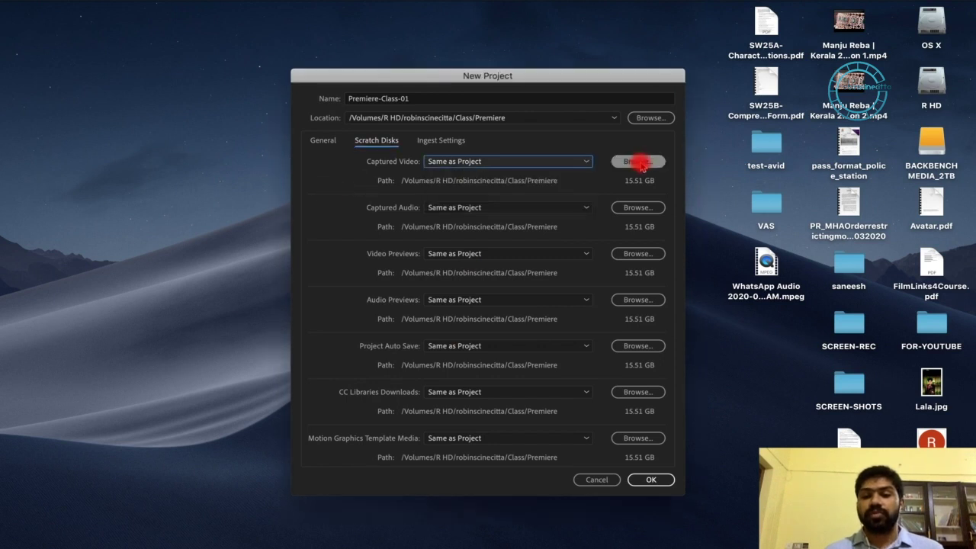
click(519, 162)
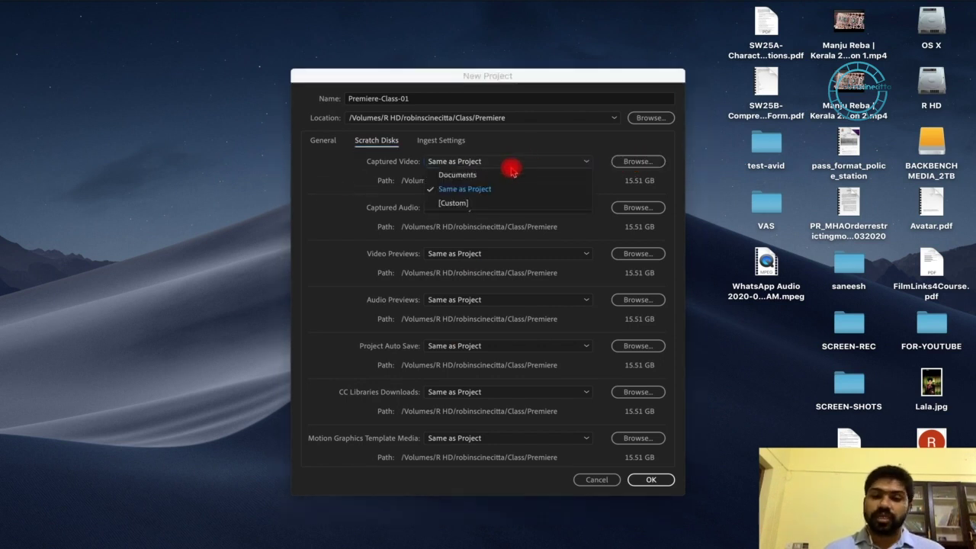
click(341, 221)
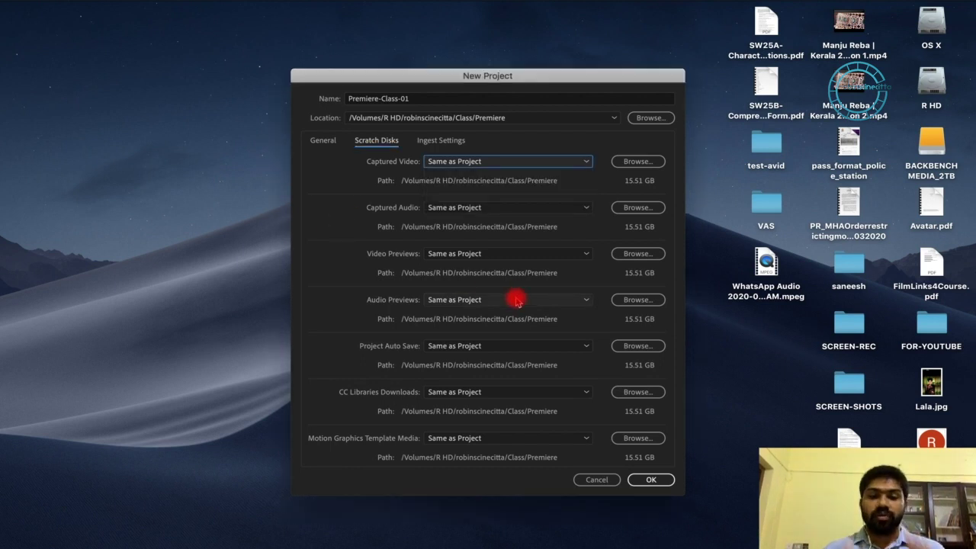
click(443, 142)
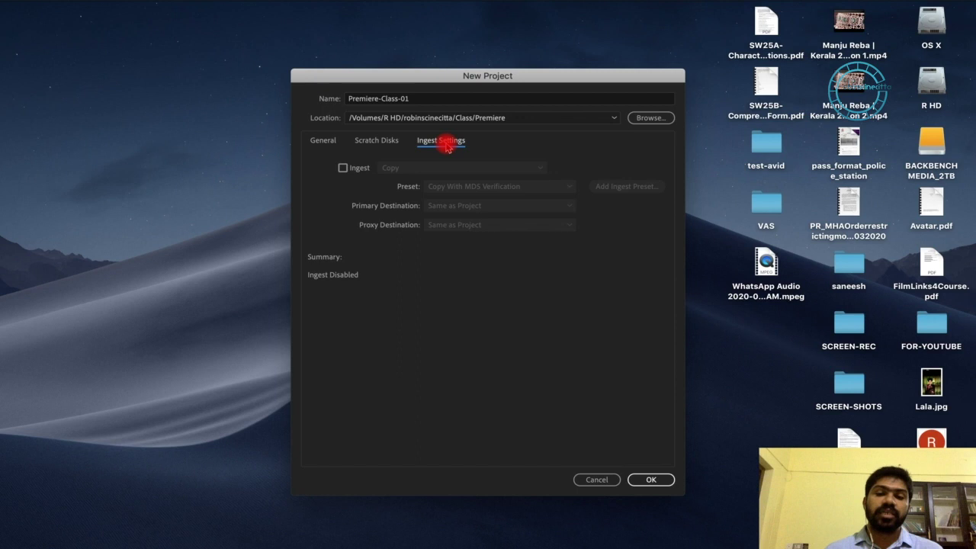
Accept the New Project settings to create and open Premiere-Class-01.
key(Return)
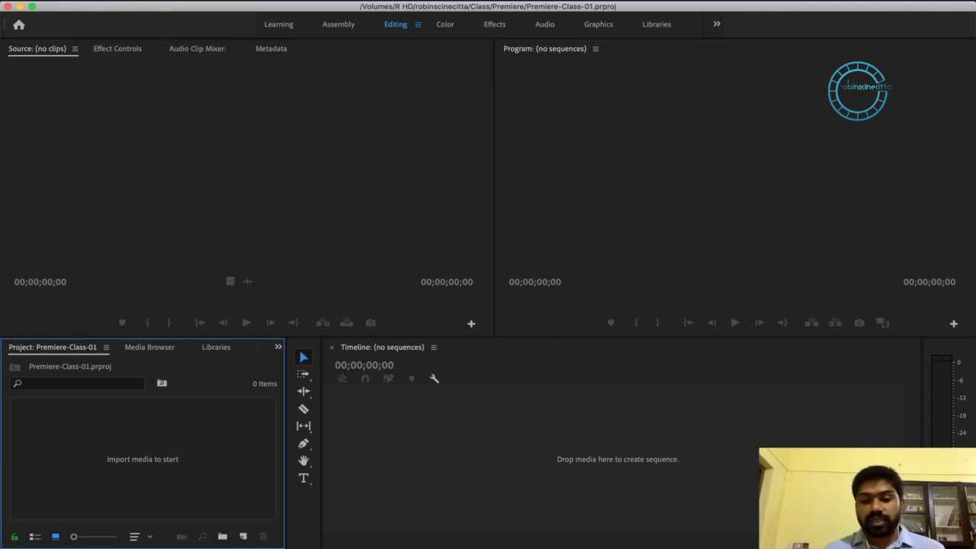
Browse the tutorials in the Learning workspace's Learn panel, then switch to the Assembly workspace.
click(278, 25)
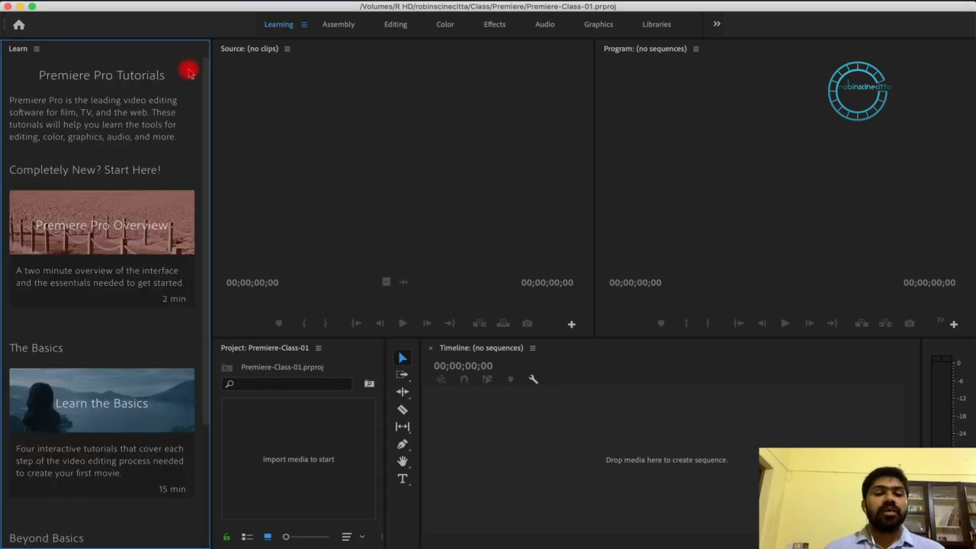
mouse_move(131, 271)
scroll(132, 271, down, 3)
mouse_move(147, 328)
scroll(145, 336, down, 2)
mouse_move(144, 438)
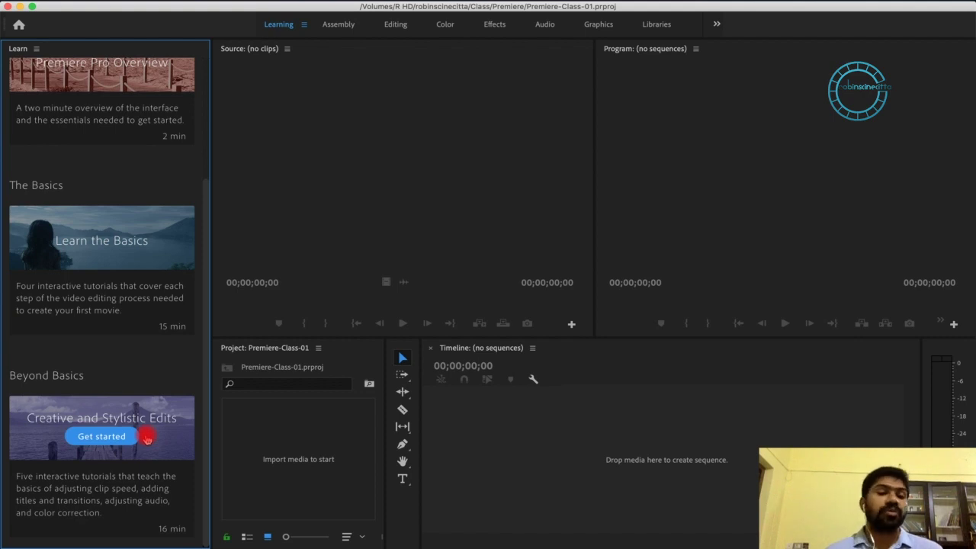
click(338, 25)
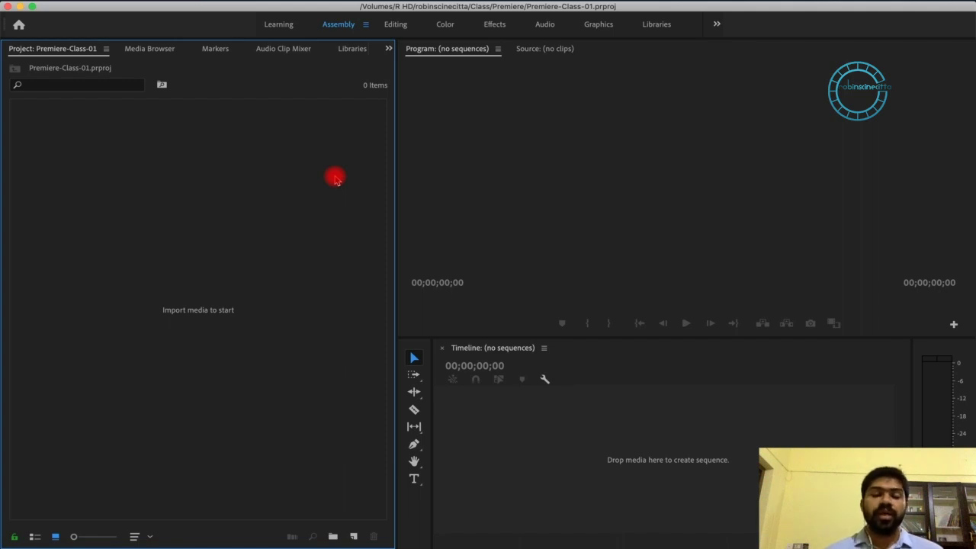
Return to Editing, then switch to the Color workspace with its Lumetri Color panel.
click(396, 25)
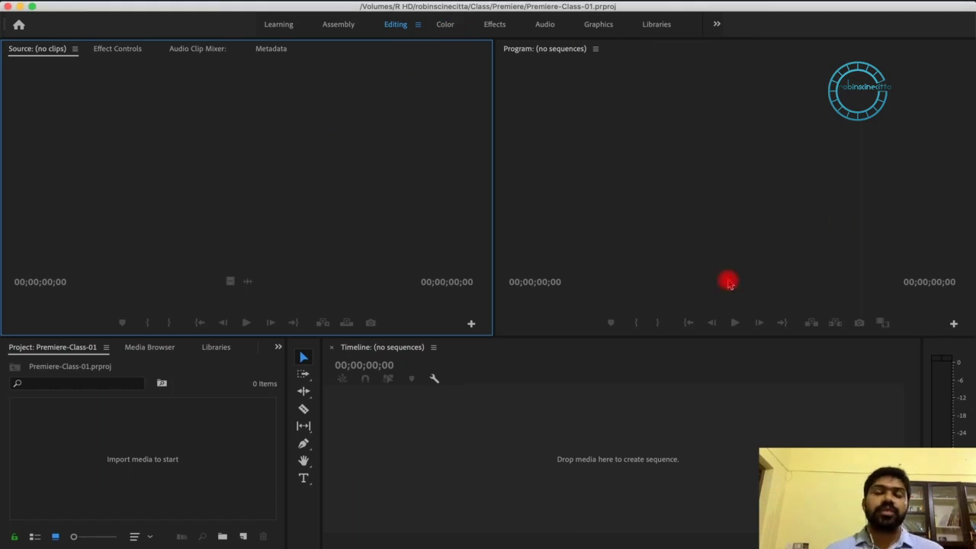
click(444, 25)
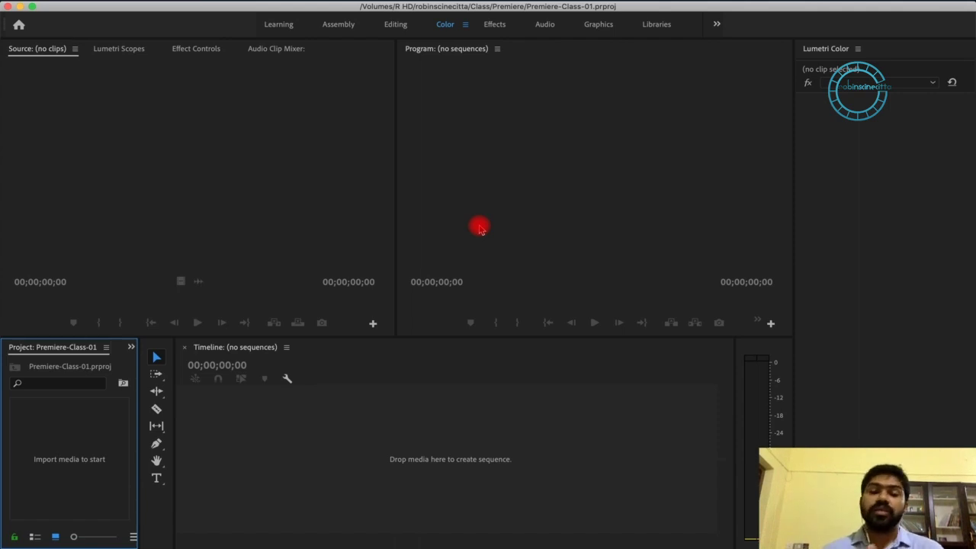
Switch to the Effects workspace to show the Effects panel and Effect Controls.
click(494, 25)
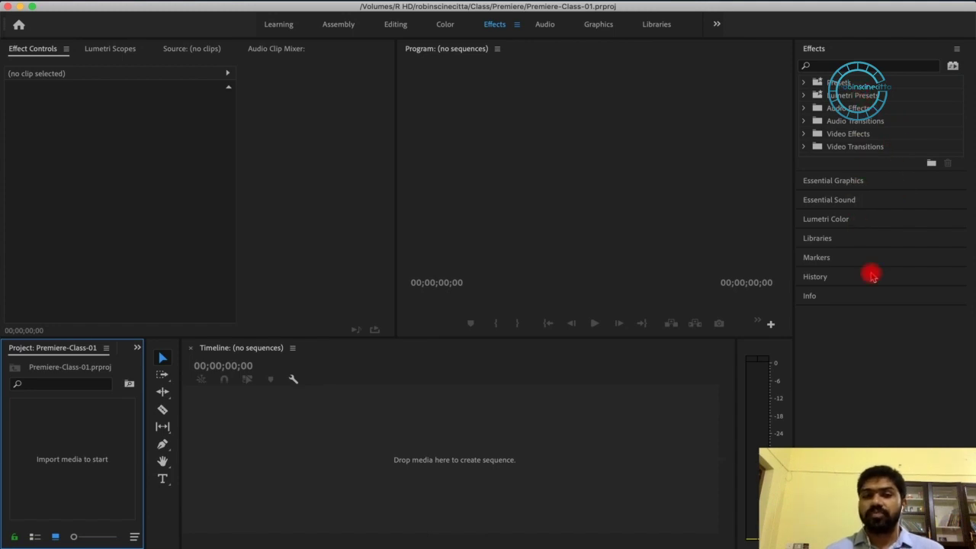
Select the Audio workspace for the audio mixers and Essential Sound panel.
click(545, 26)
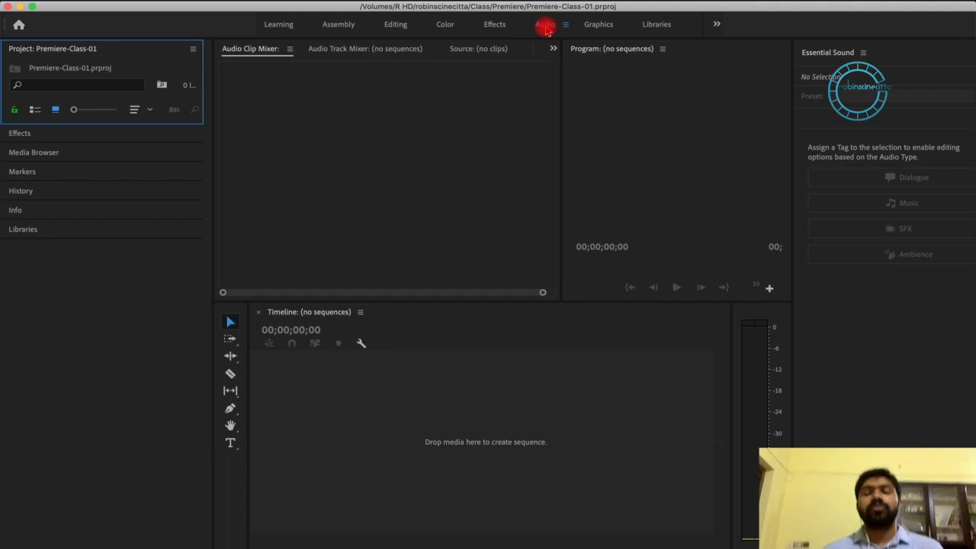
Preview the Graphics workspace, then switch to the Libraries workspace.
click(601, 24)
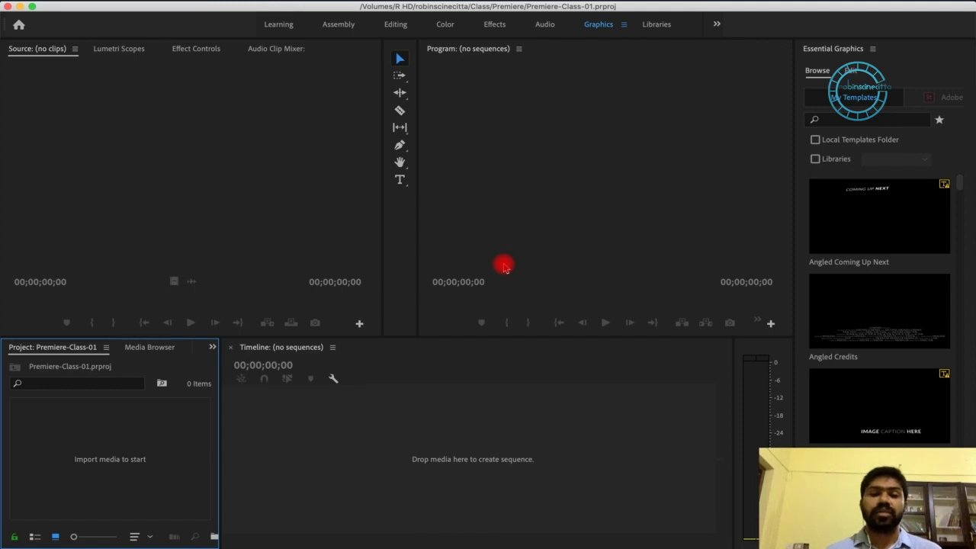
click(657, 24)
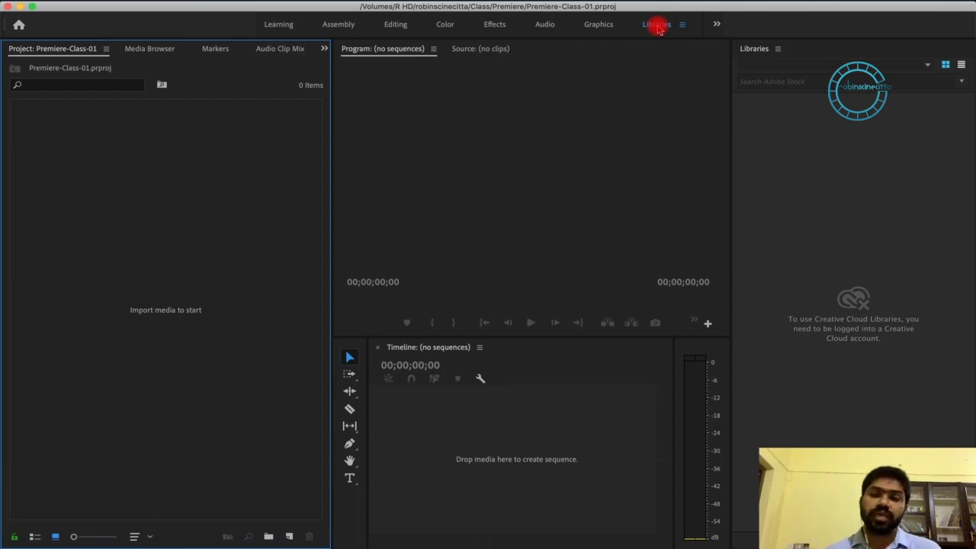
Switch back to the Editing workspace and open the Window menu's panel list.
click(405, 26)
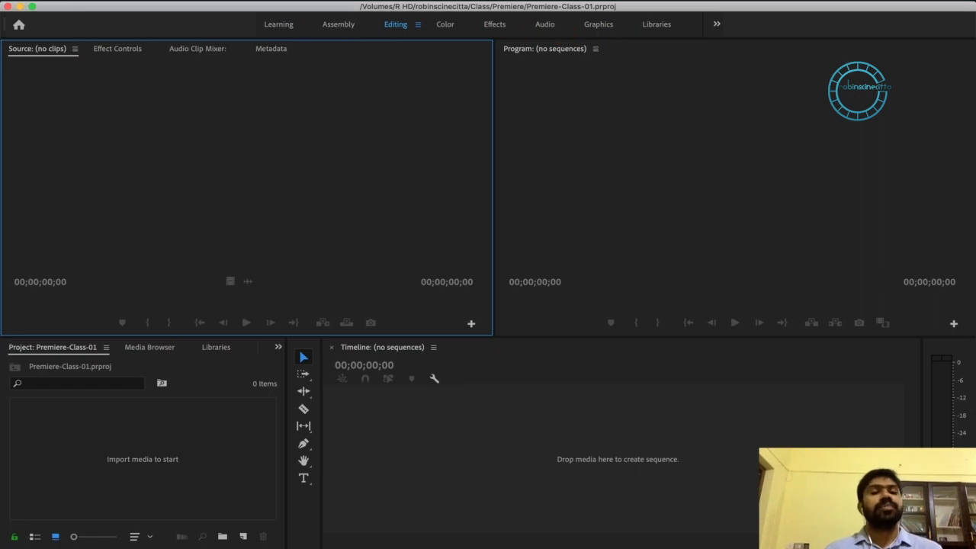
click(368, 6)
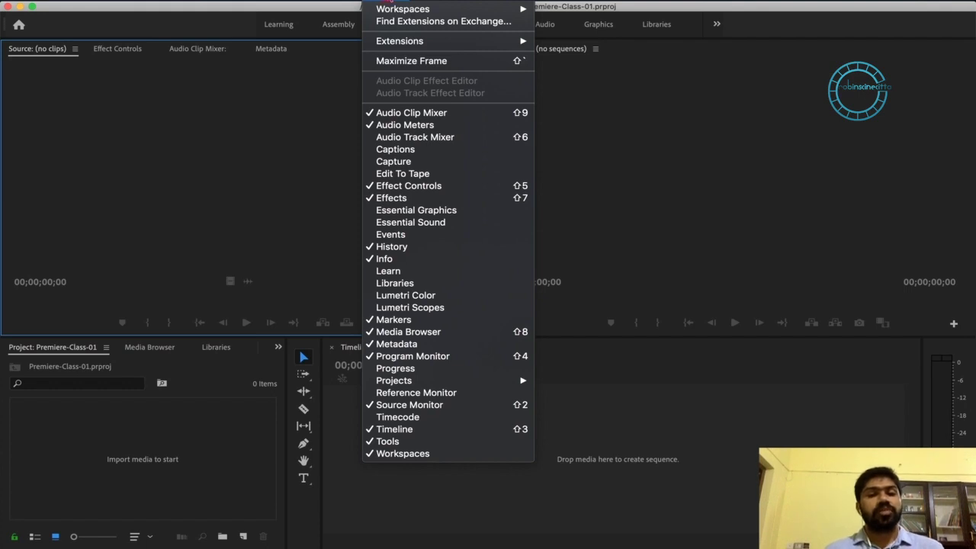
click(398, 11)
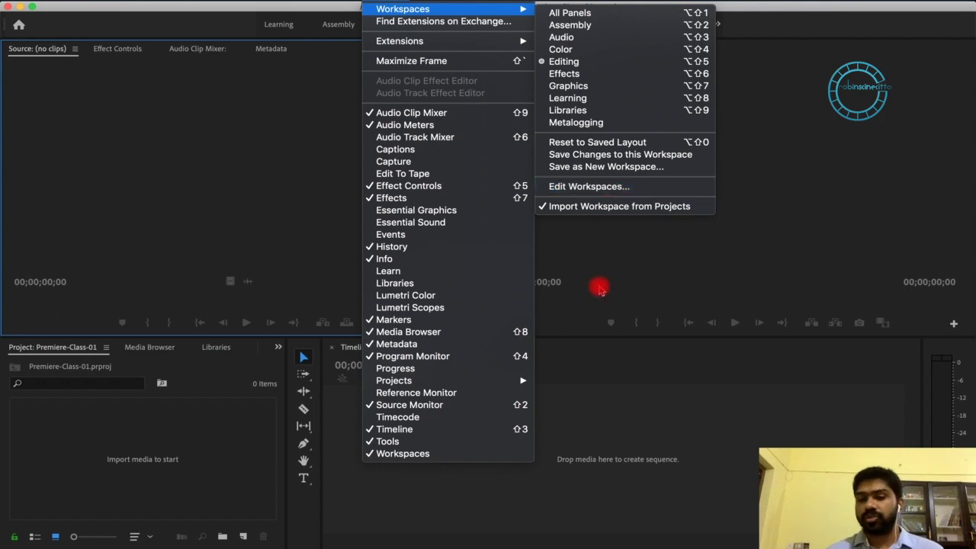
click(599, 403)
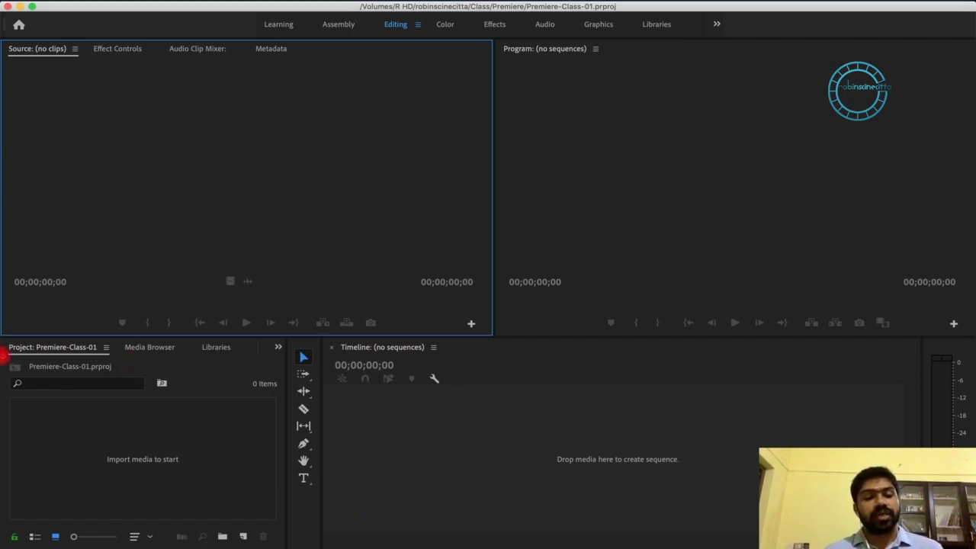
Dock the Project panel into the top-left group beside the Source monitor.
drag(46, 355, 38, 56)
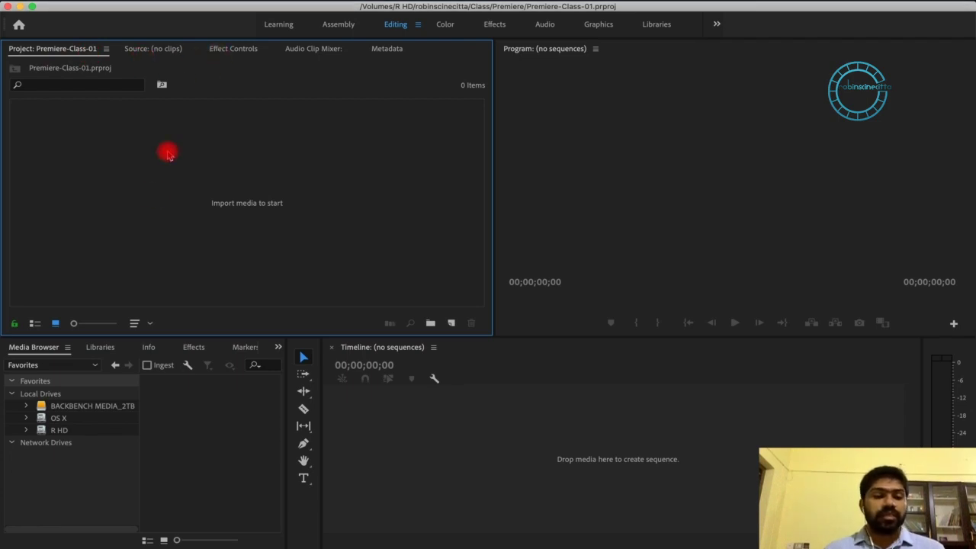
right_click(37, 350)
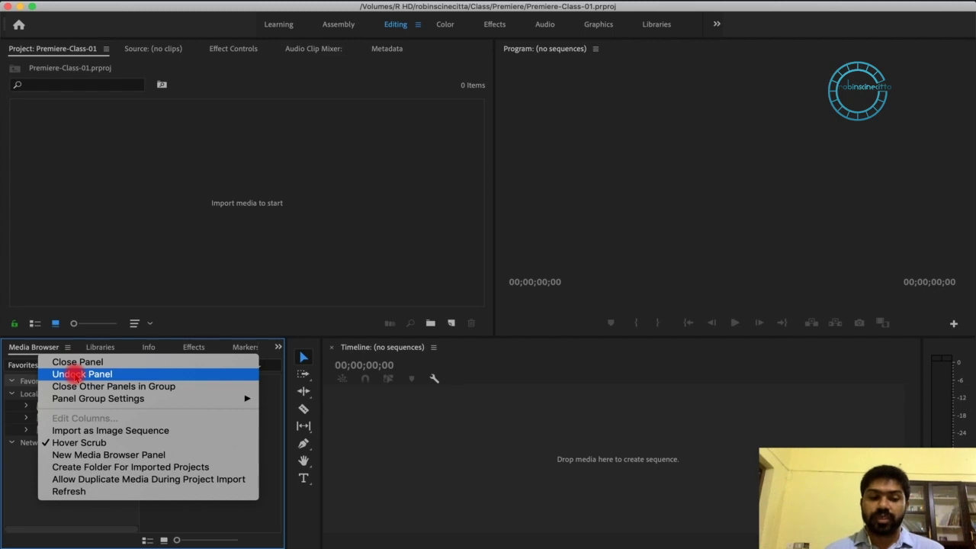
Undock the Media Browser into a floating window, move it aside, and close it.
click(77, 374)
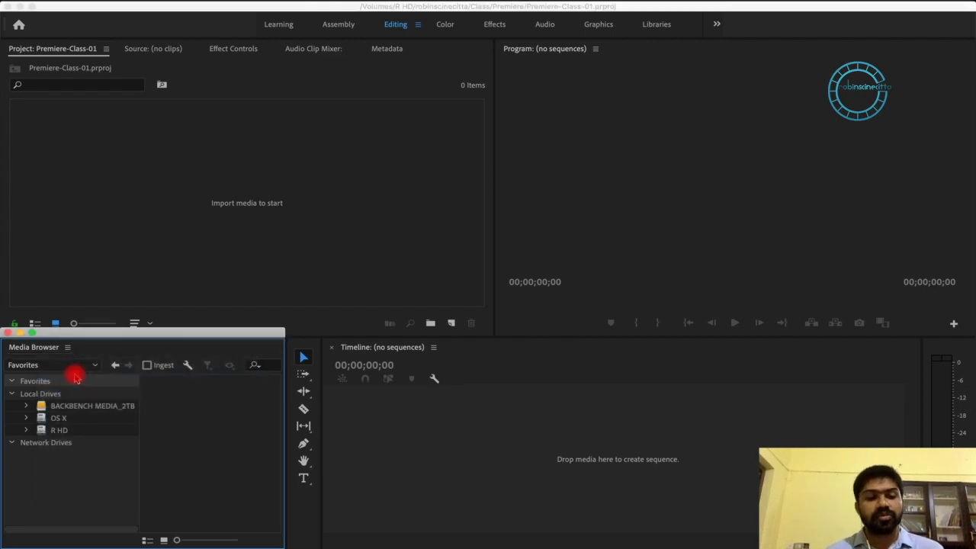
drag(125, 331, 436, 143)
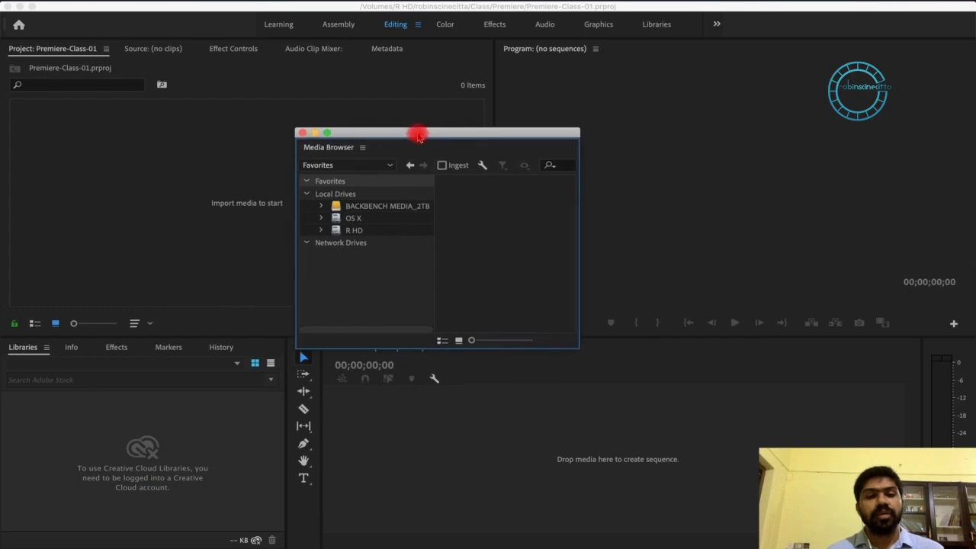
click(304, 129)
right_click(33, 354)
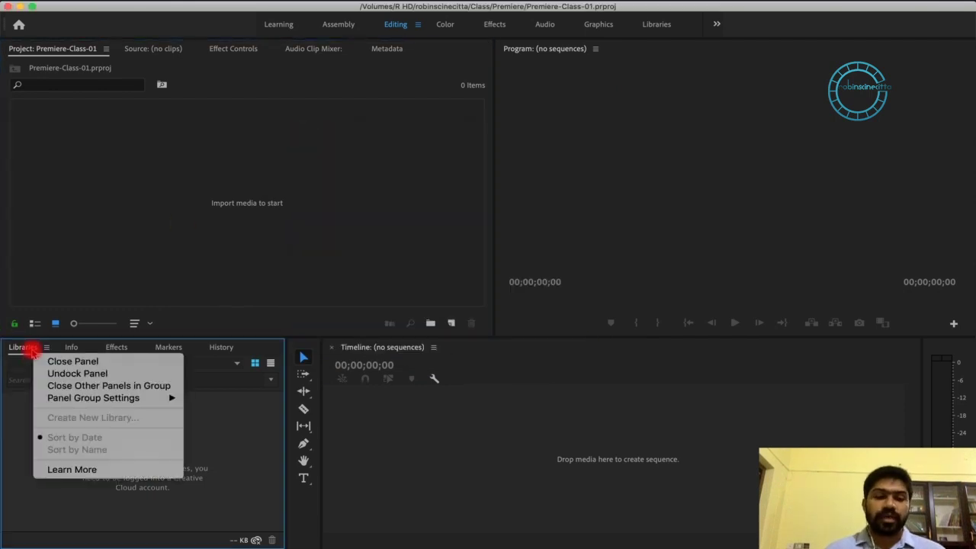
Close Info, Effects, Markers and History, then close the Libraries panel too.
click(84, 387)
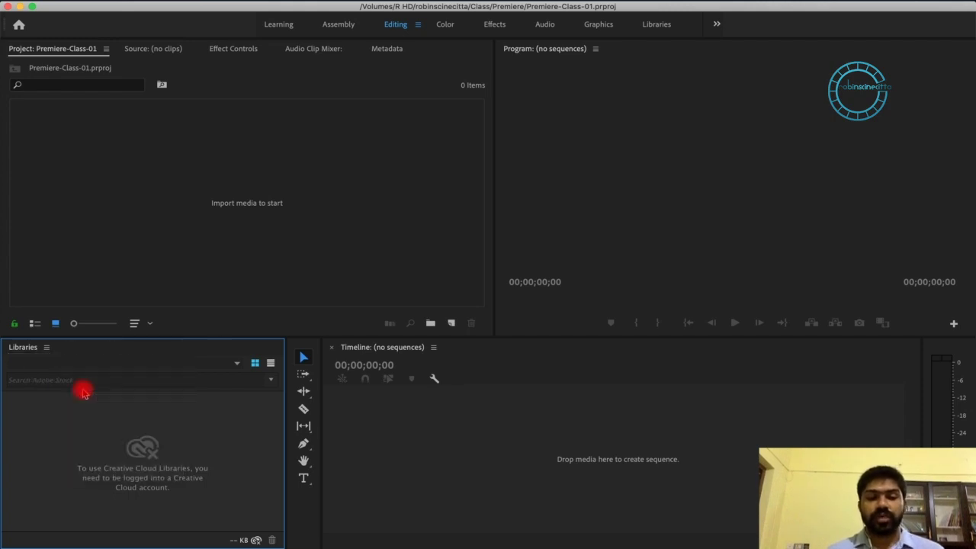
right_click(25, 355)
click(92, 365)
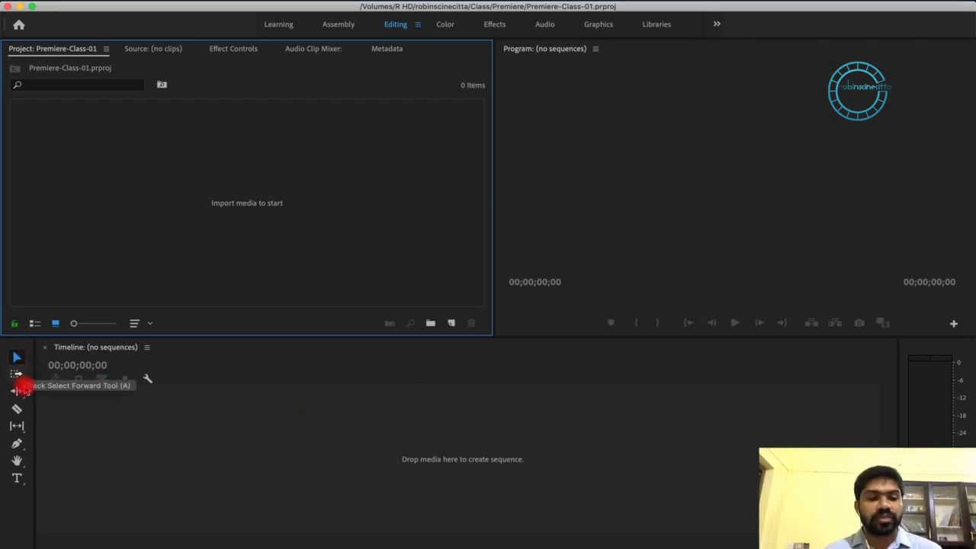
Select the Hand and Type tools, refocus the Project panel, and reach Window > Workspaces.
click(17, 463)
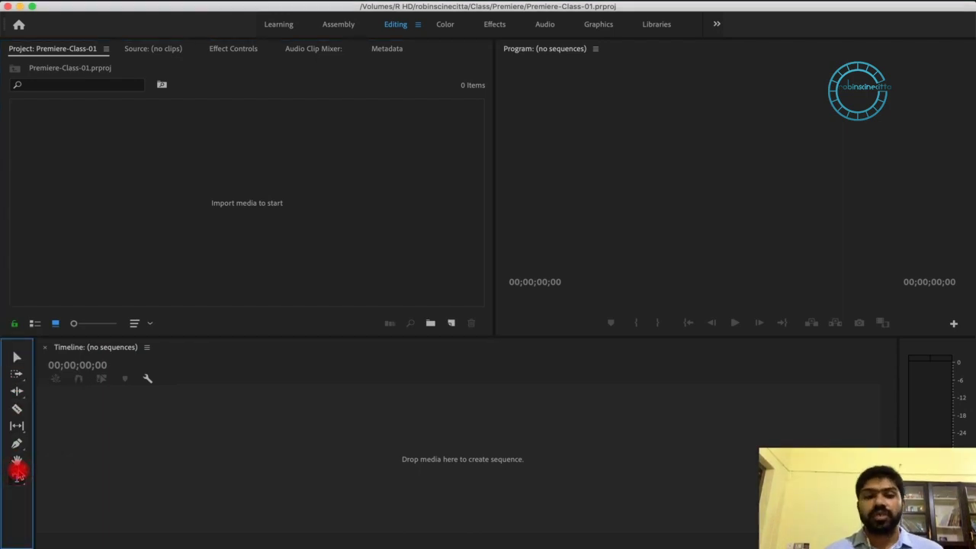
click(327, 369)
click(261, 201)
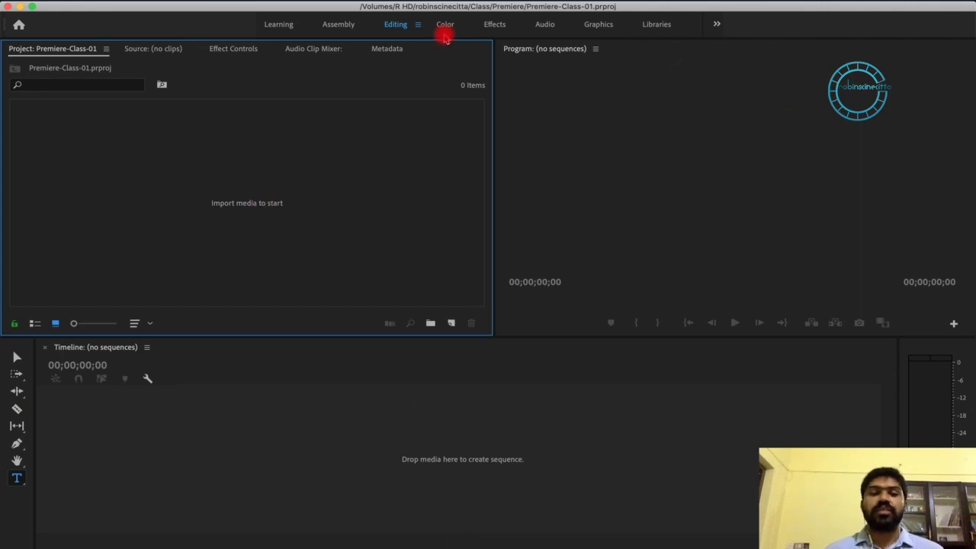
click(378, 0)
mouse_move(403, 9)
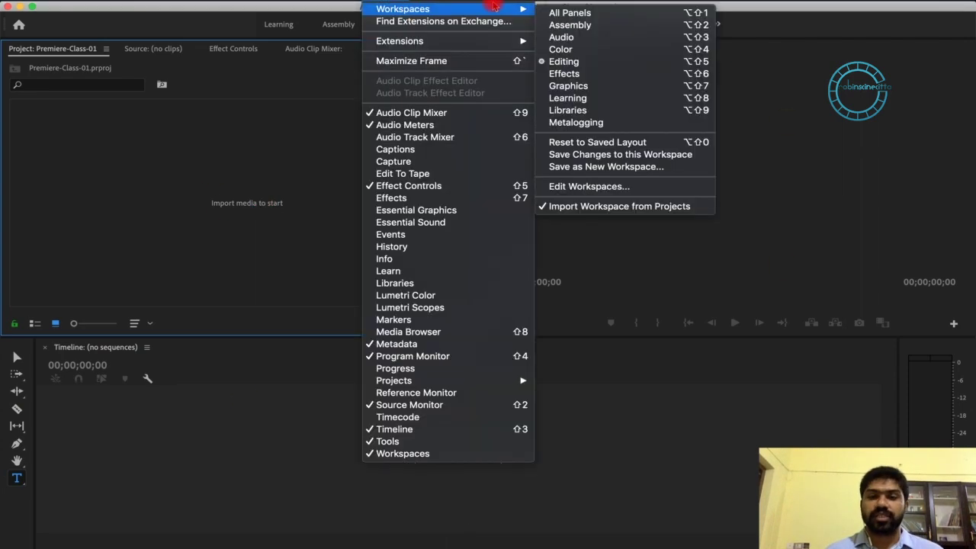
Use Save as New Workspace with the name CINECITTA and confirm.
click(617, 166)
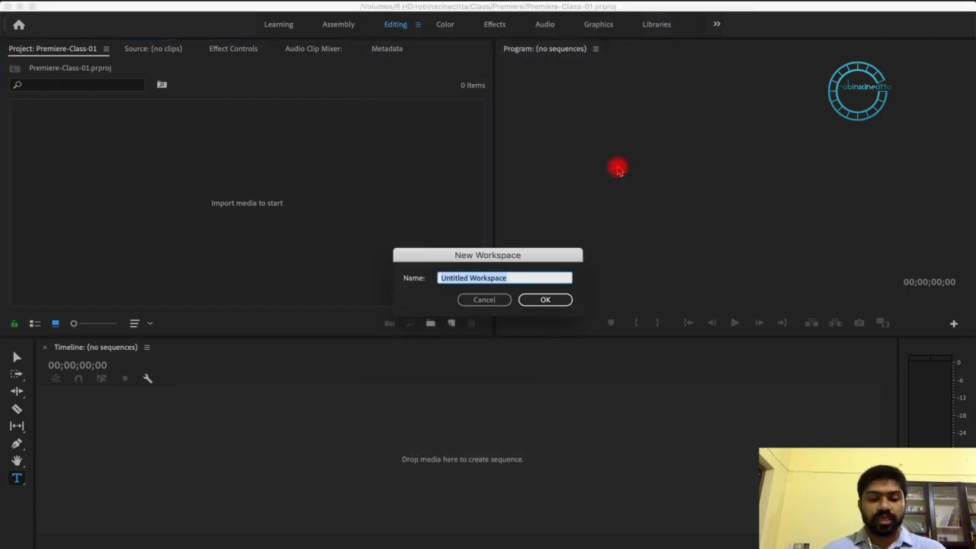
text(R)
text(C)
text(IN)
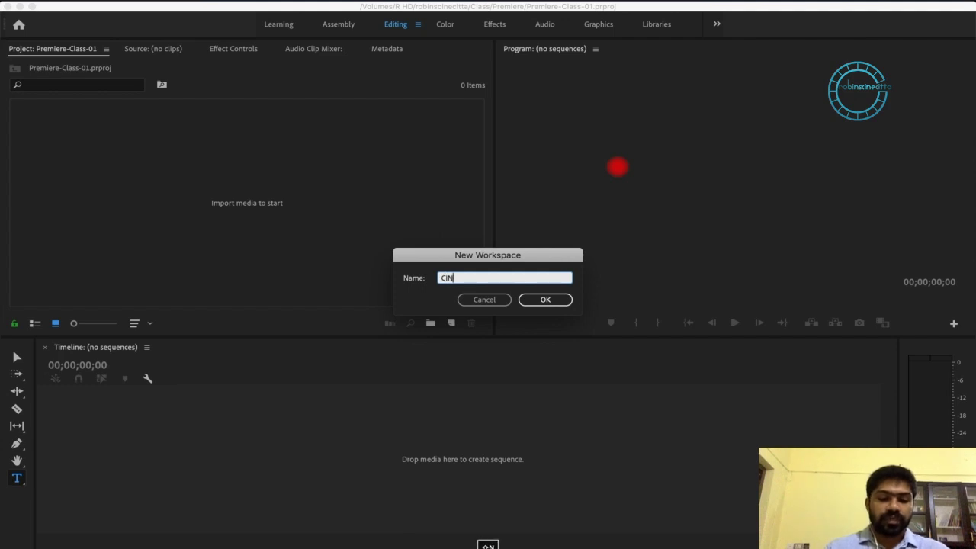
text(ECITTA)
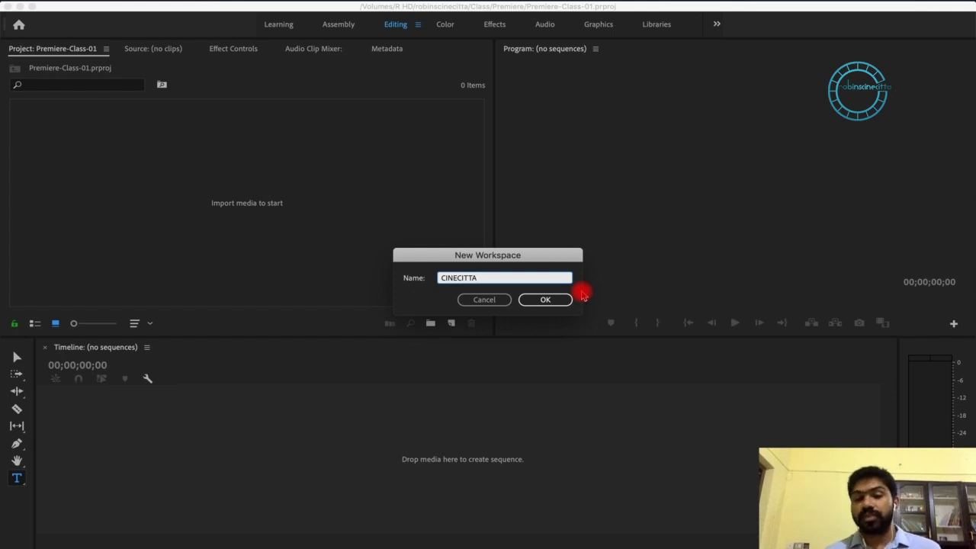
click(545, 300)
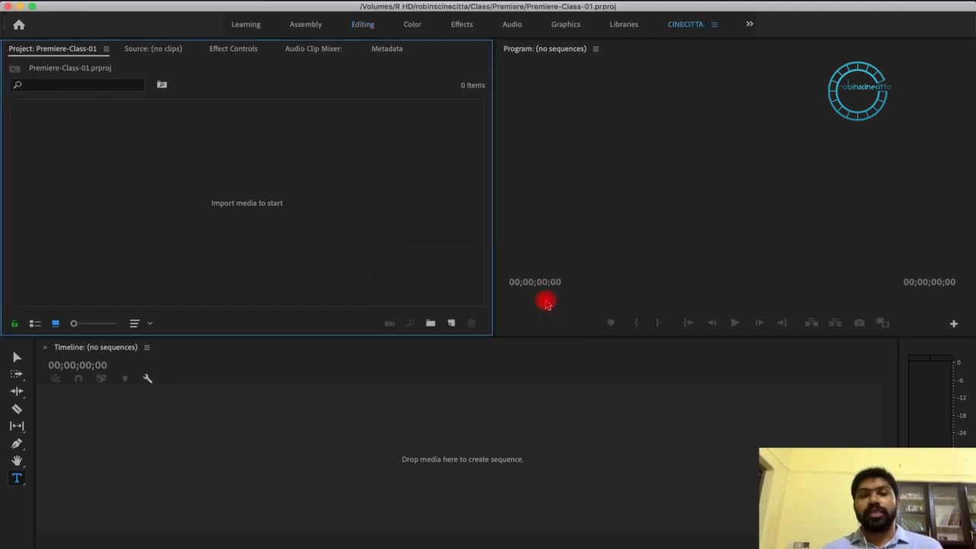